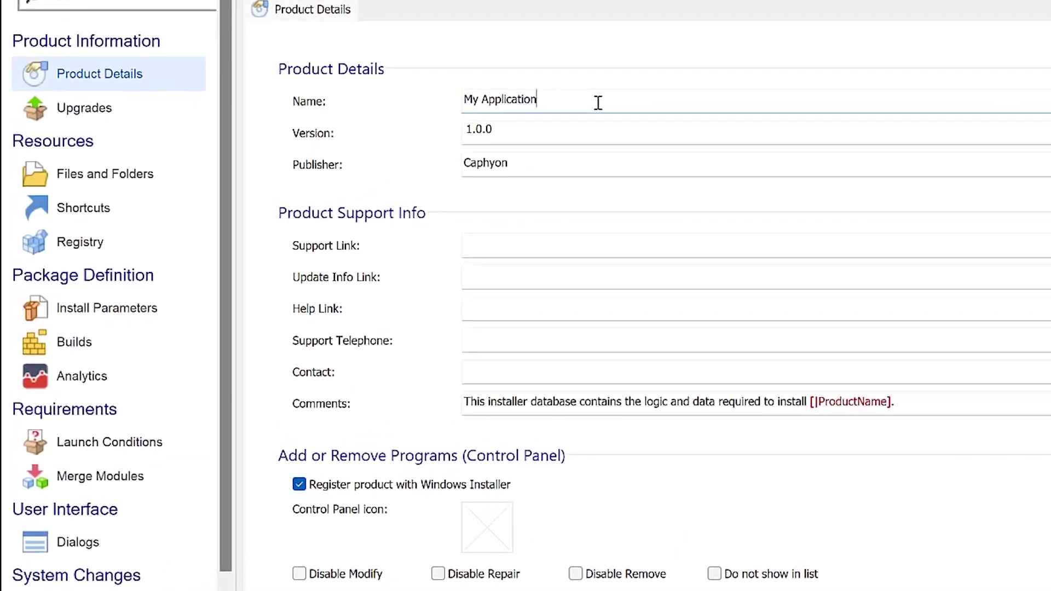
- On Install Parameters, set Installation type to Per-user only and highlight the [AppDataFolder] path
left_click(130, 302)
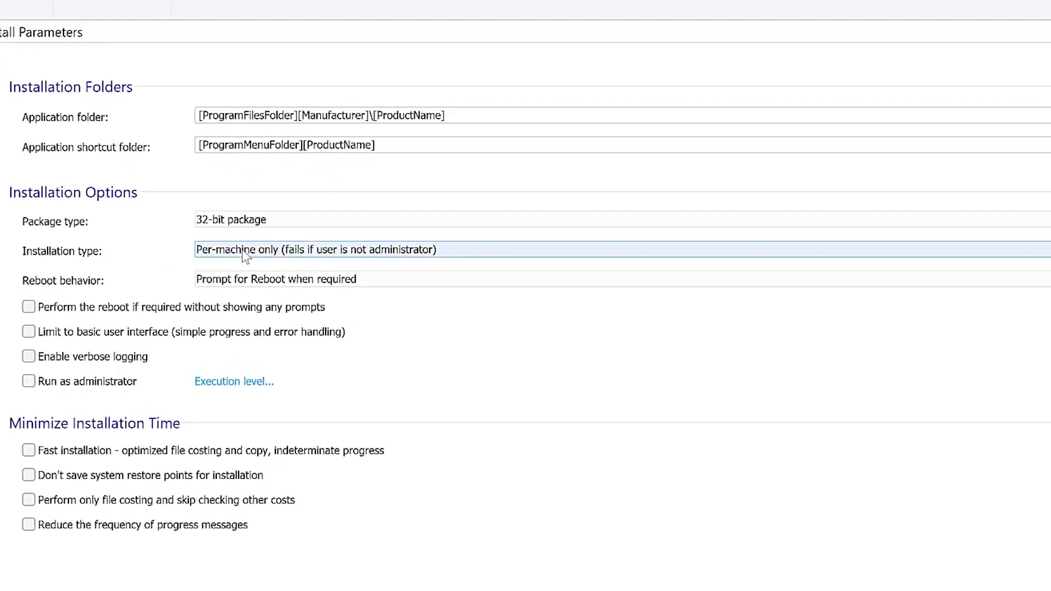
left_click(243, 257)
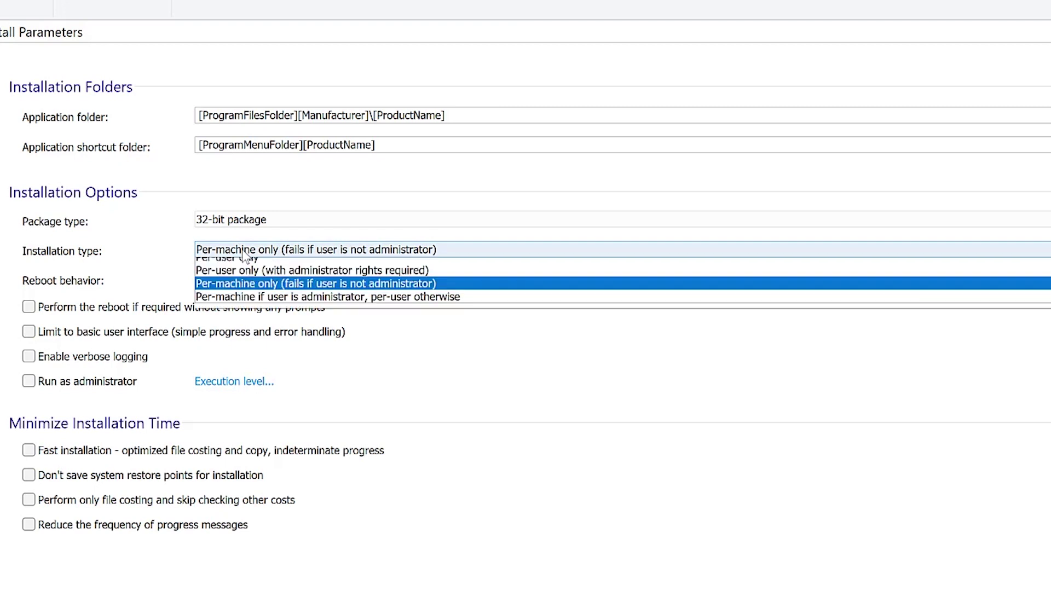
left_click(247, 260)
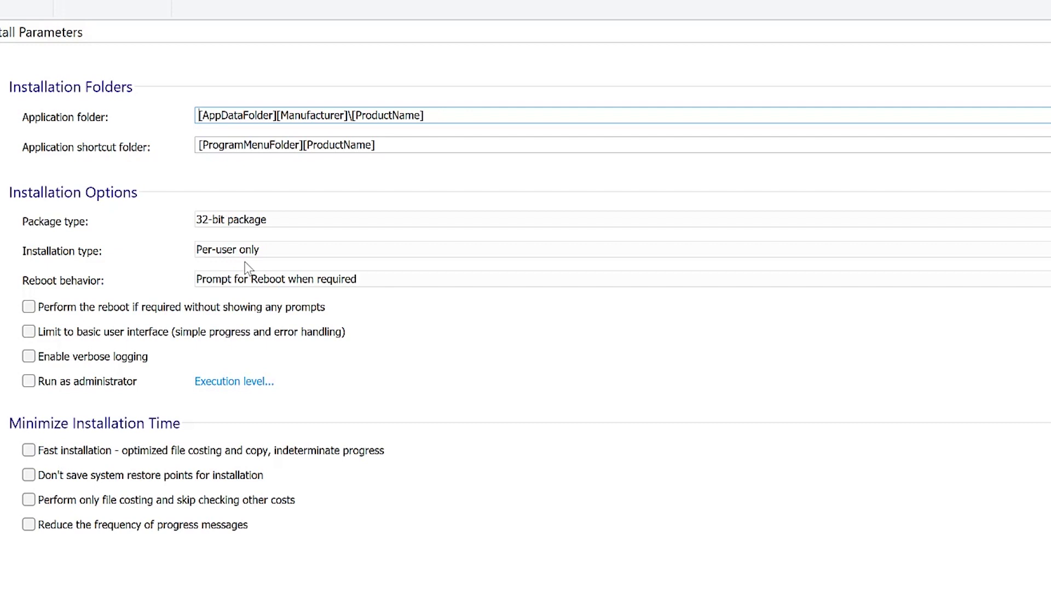
left_click_drag(201, 115, 274, 115)
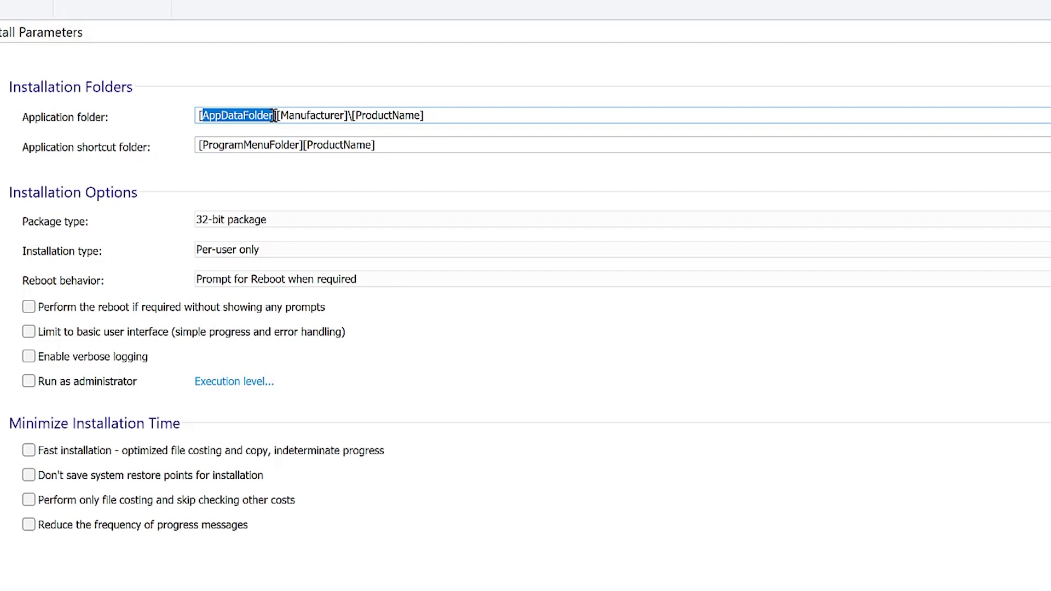
- Change Installation type to Per-machine only and highlight the restored [ProgramFilesFolder] path
left_click(273, 251)
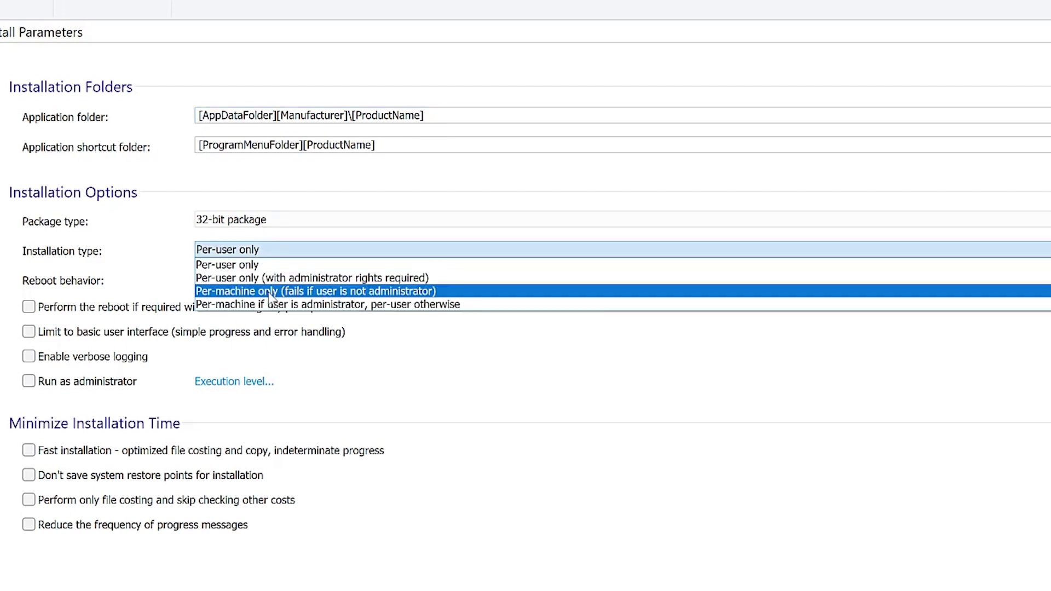
left_click(270, 292)
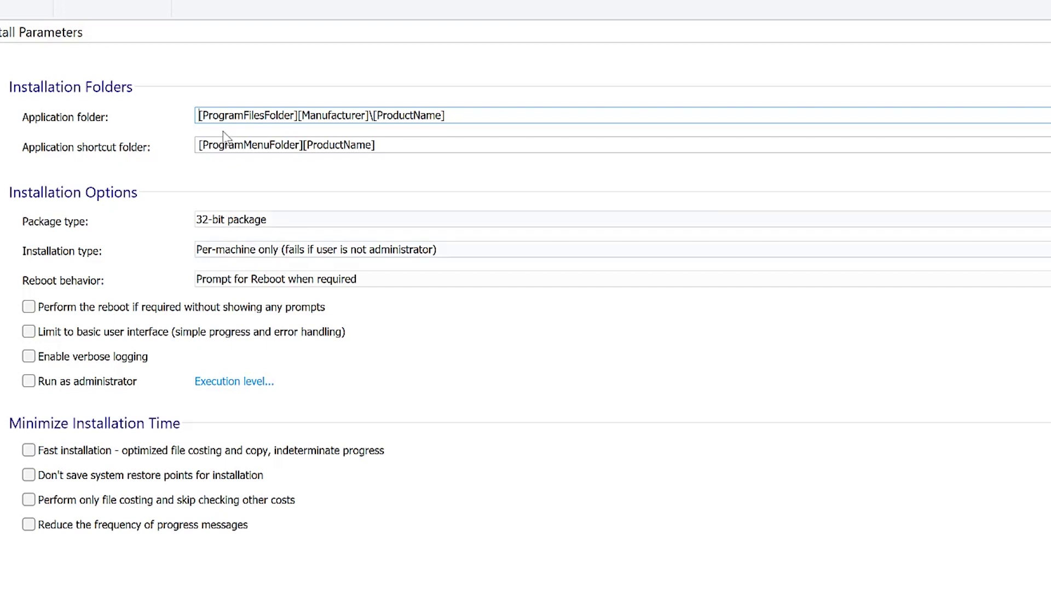
left_click_drag(199, 115, 296, 117)
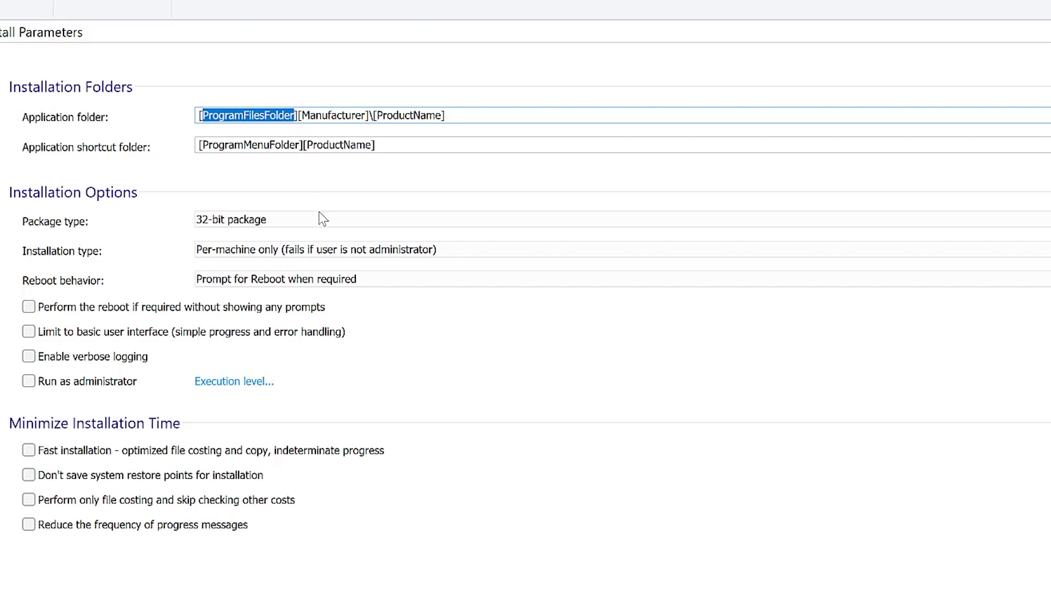
- Switch Installation type back to Per-user only, placing the application folder under [AppDataFolder]
left_click(326, 251)
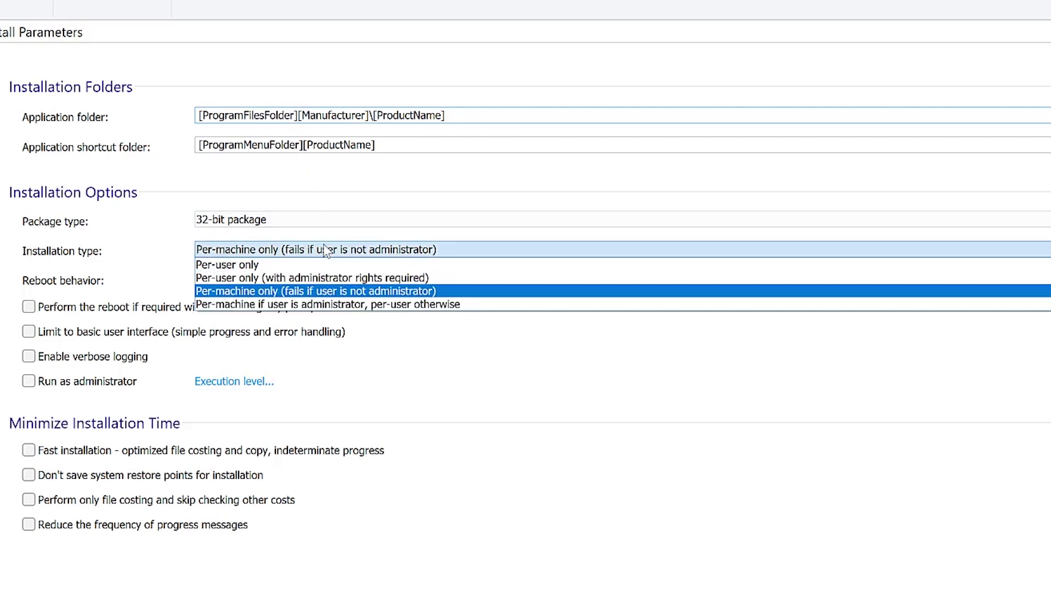
left_click(247, 264)
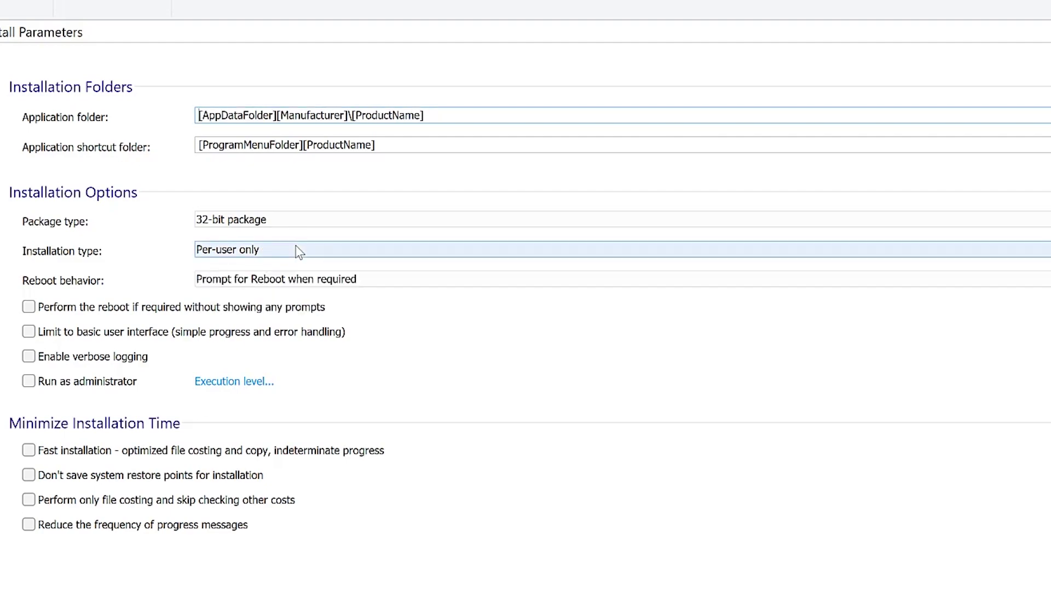